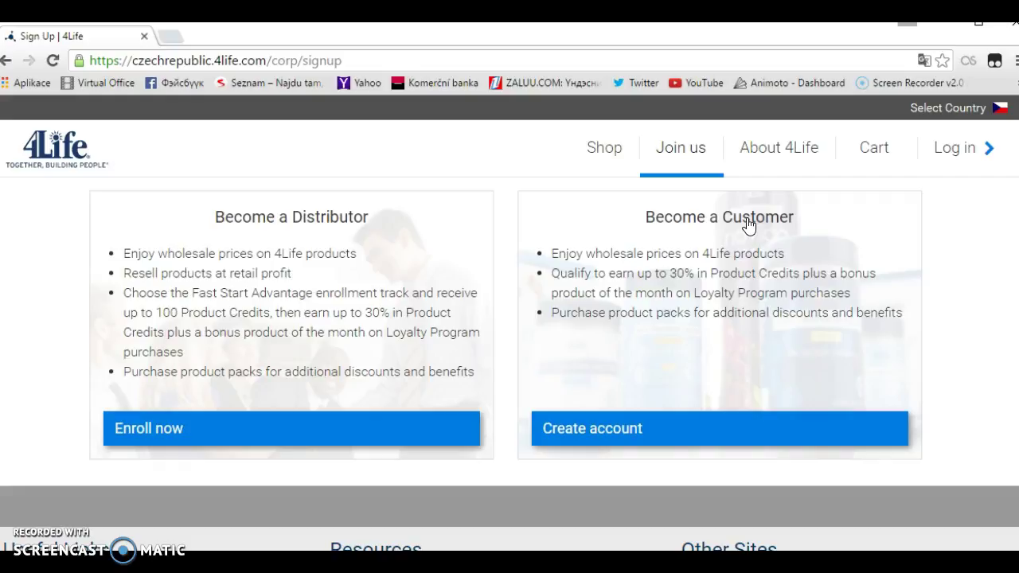
Step: Open the Join us sign-up page on czechrepublic.4life.com, which offers Distributor and Customer choices
left_click(744, 213)
Step: Choose Enroll now under Become a Distributor to bring up the blank Account Information form
left_click(747, 231)
left_click(314, 273)
left_click(277, 220)
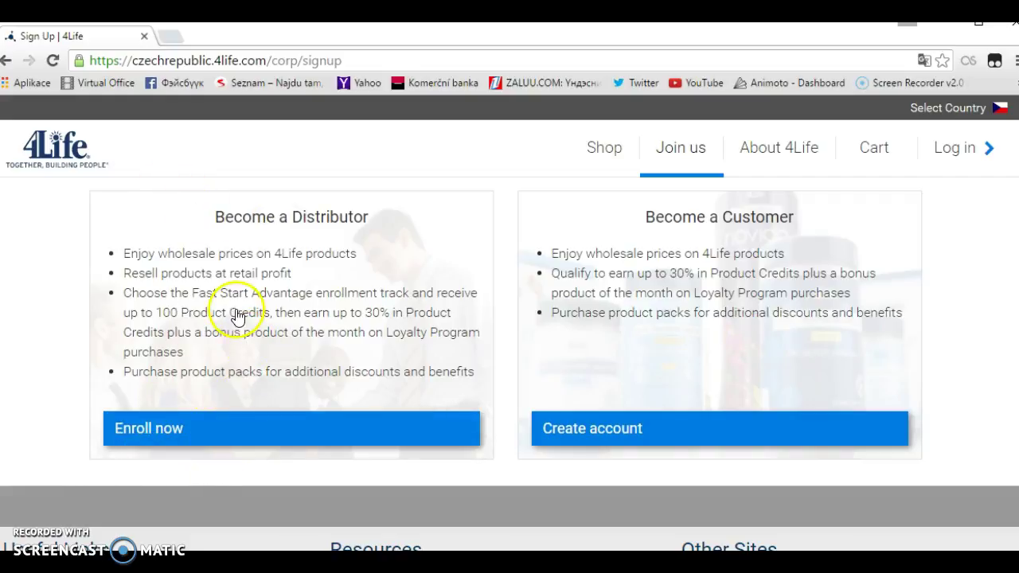
left_click(150, 428)
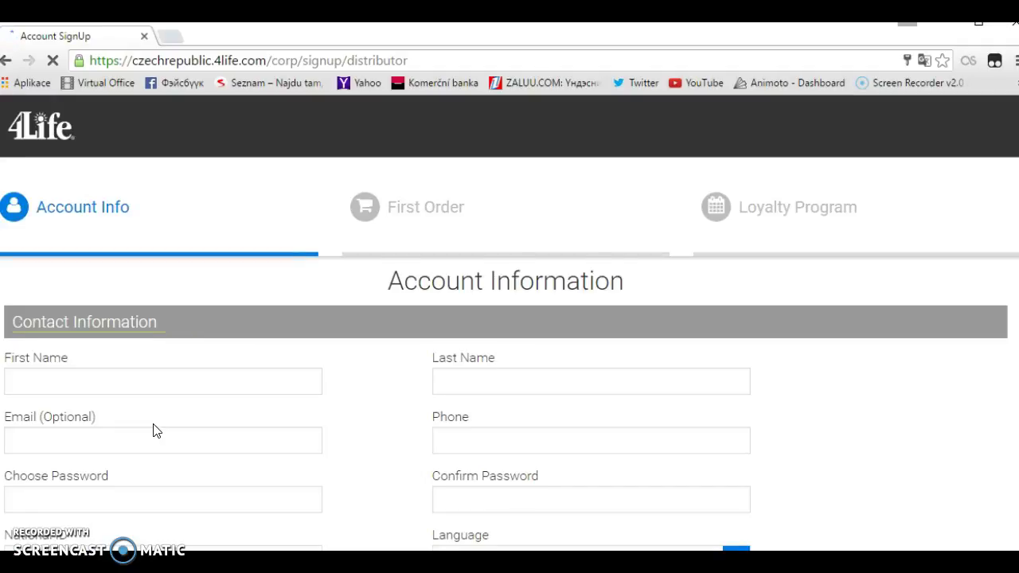
scroll(155, 428, "down", 1)
scroll(155, 423, "down", 2)
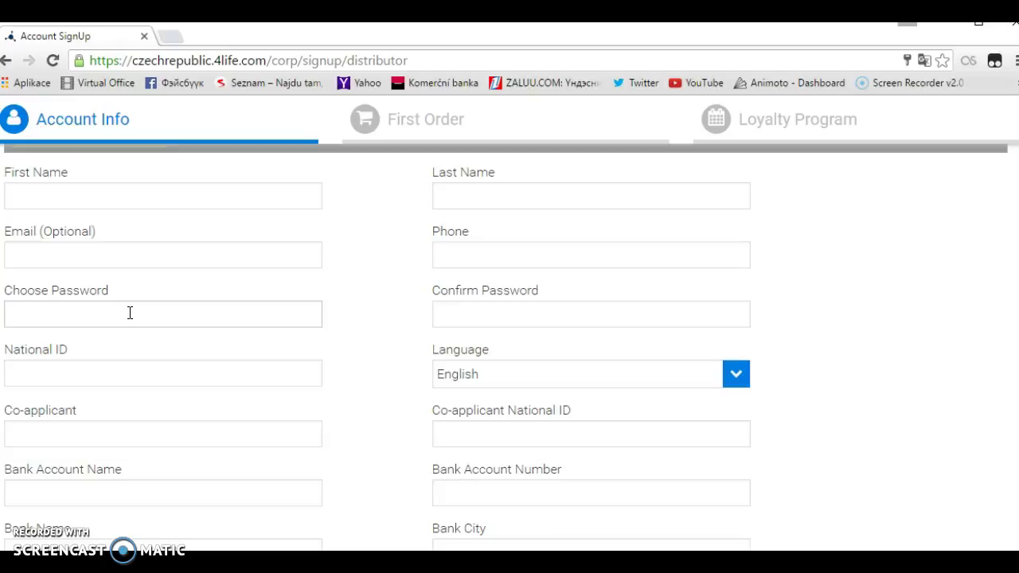
left_click(136, 368)
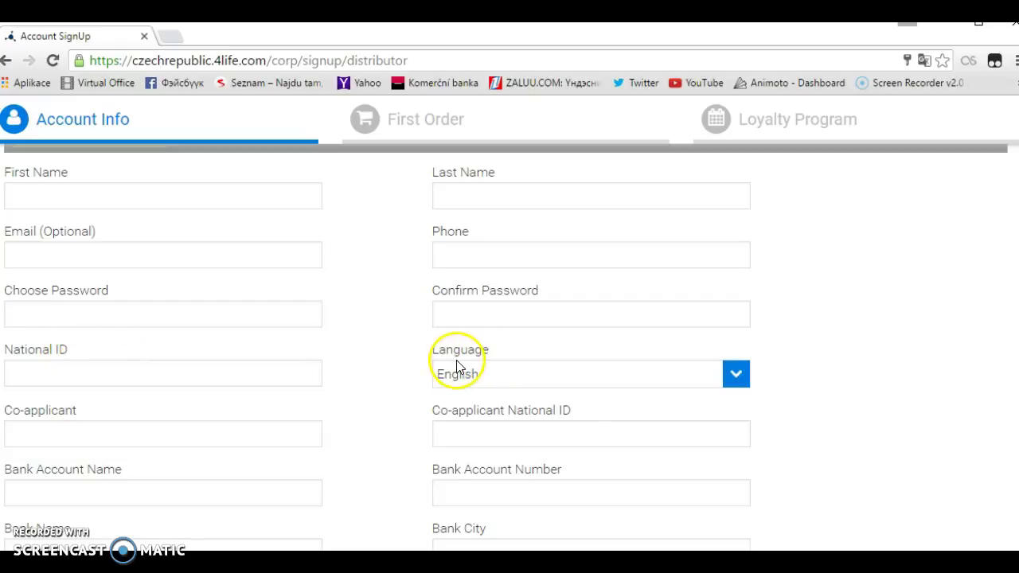
Step: Set the Language dropdown to Mongolian, then move down to the Sponsor/Enroller section
left_click(737, 375)
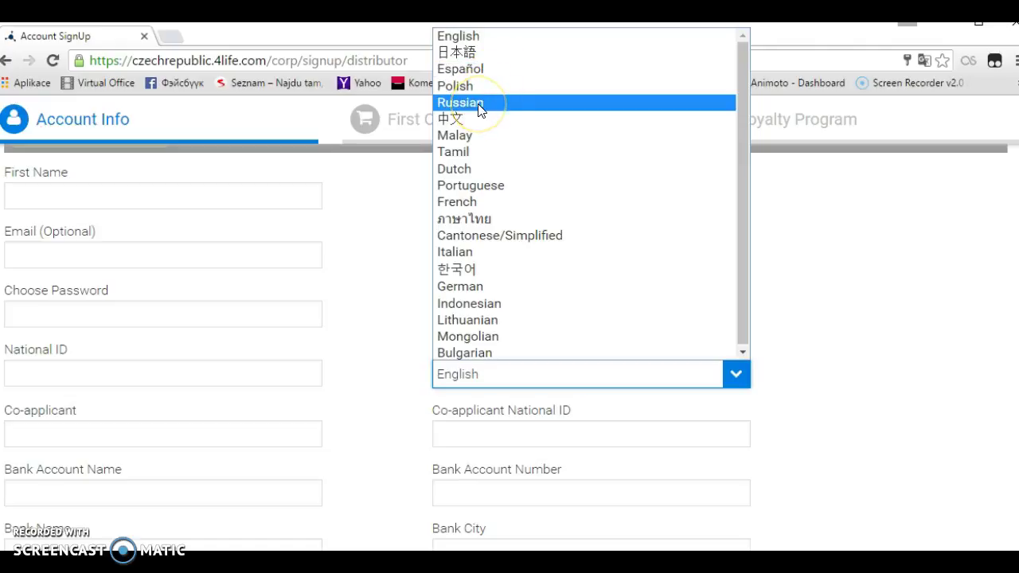
left_click(489, 332)
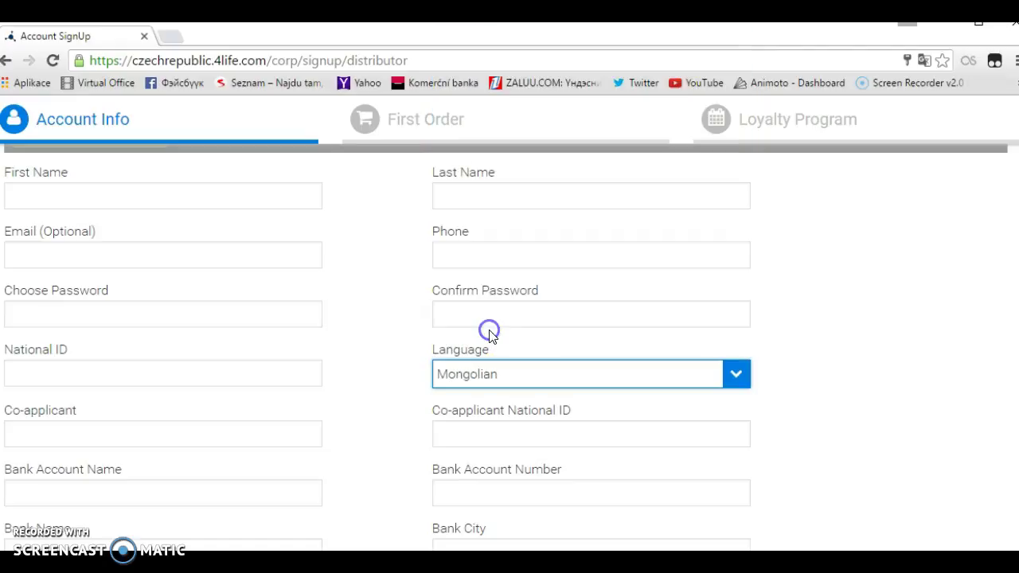
scroll(315, 425, "down", 1)
scroll(317, 425, "down", 1)
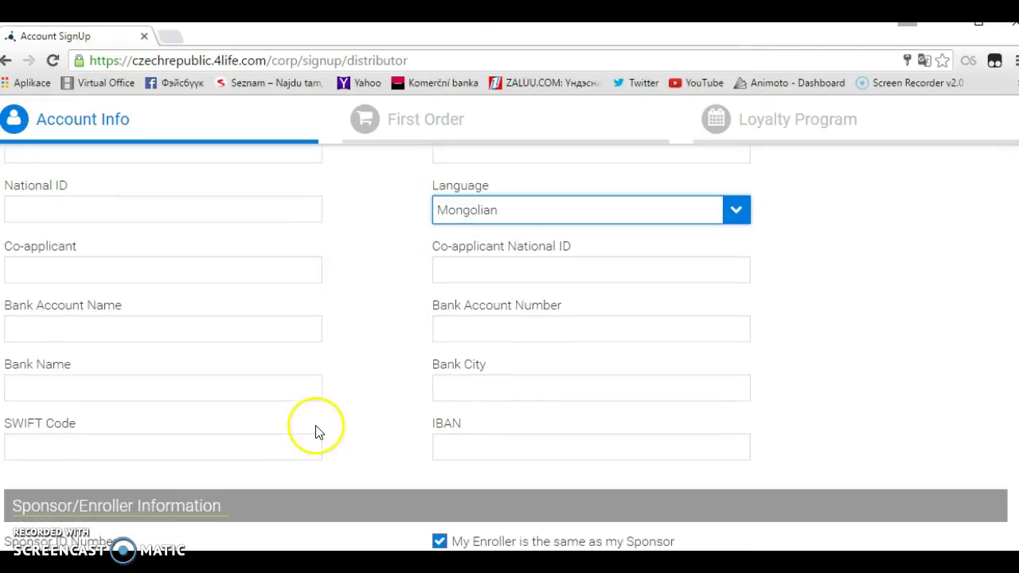
scroll(334, 271, "up", 1)
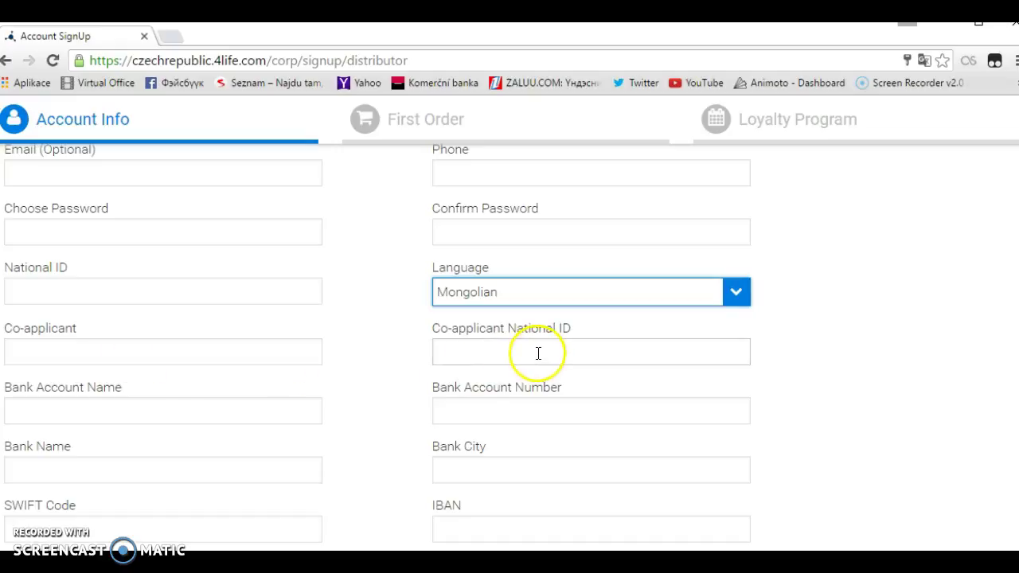
scroll(164, 400, "down", 1)
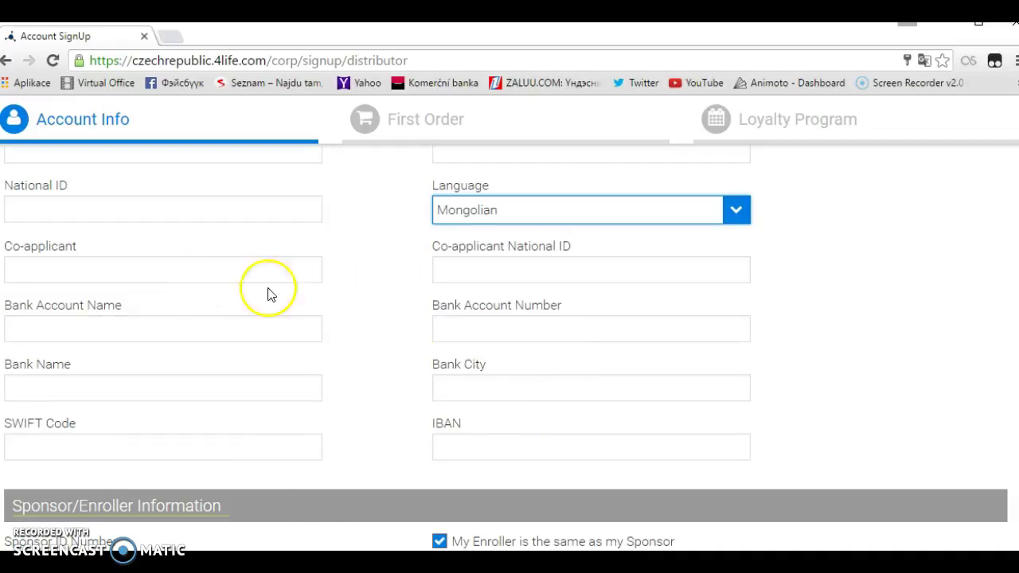
scroll(717, 379, "down", 3)
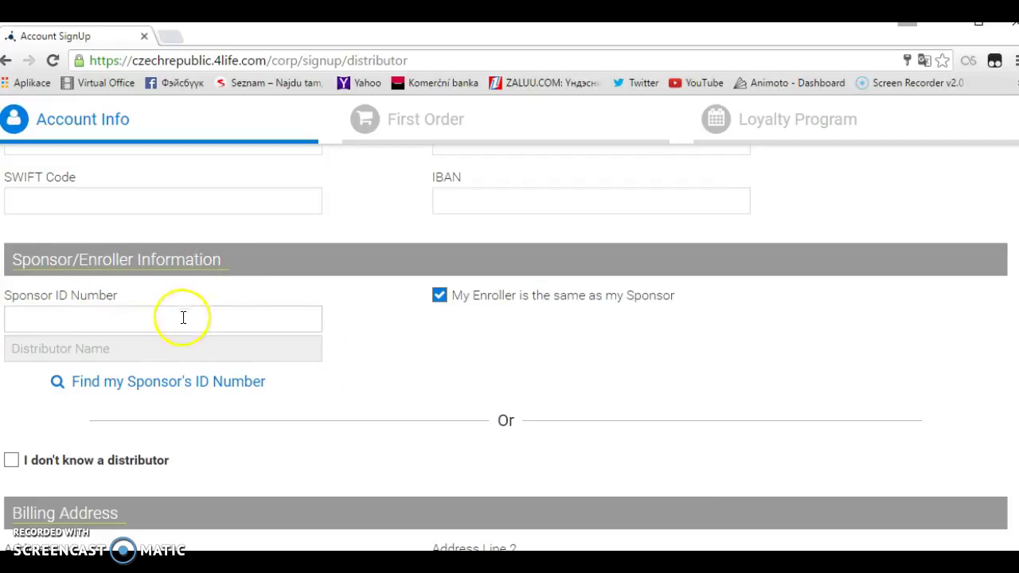
Step: Enter the sponsor's distributor ID in Sponsor ID Number so the sponsor's name is looked up
left_click(109, 318)
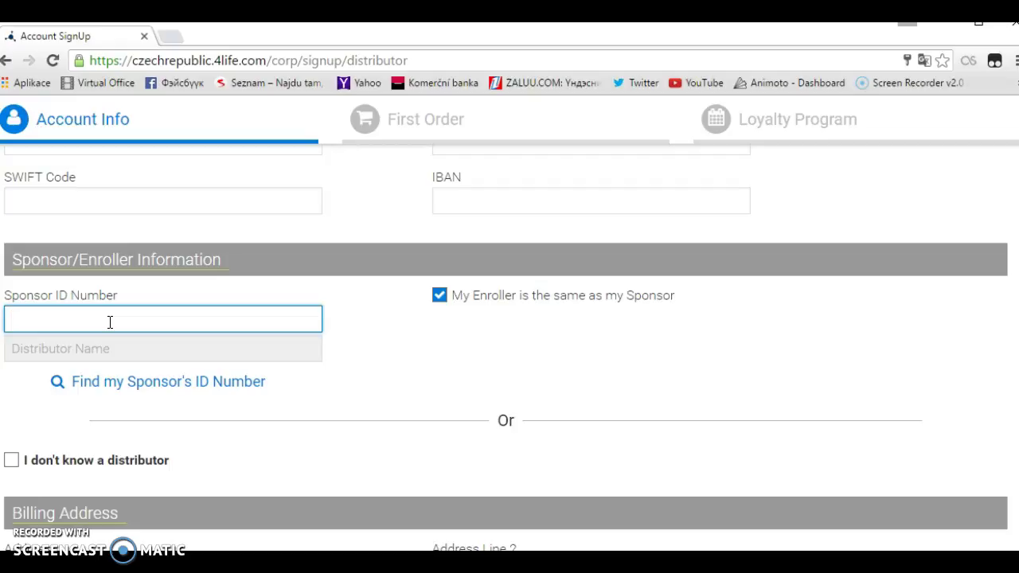
left_click(199, 316)
left_click(568, 307)
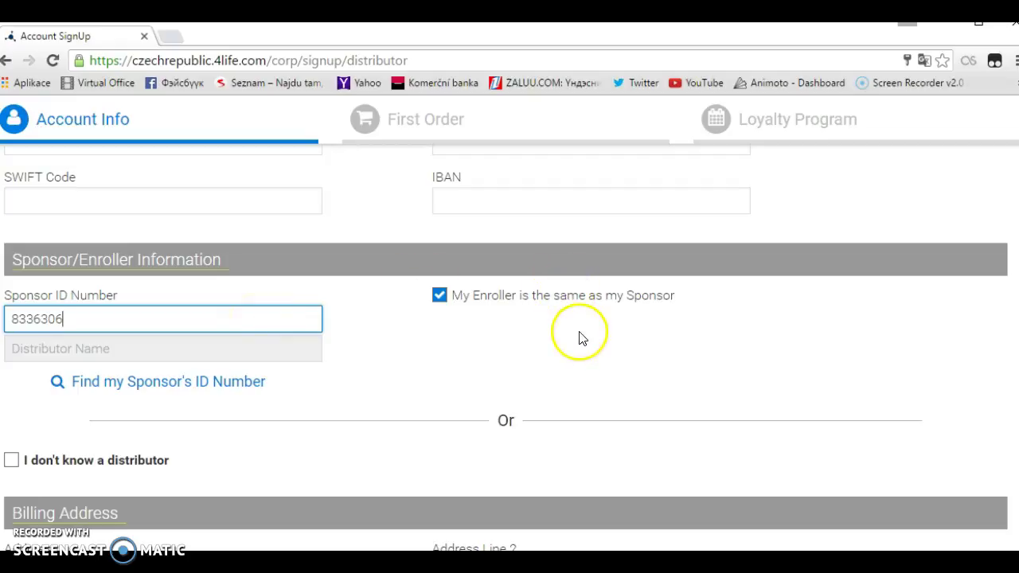
Step: Untick 'My Enroller is the same as my Sponsor' and fill Enroller ID Number with the same ID
left_click(410, 310)
left_click(439, 296)
left_click(510, 317)
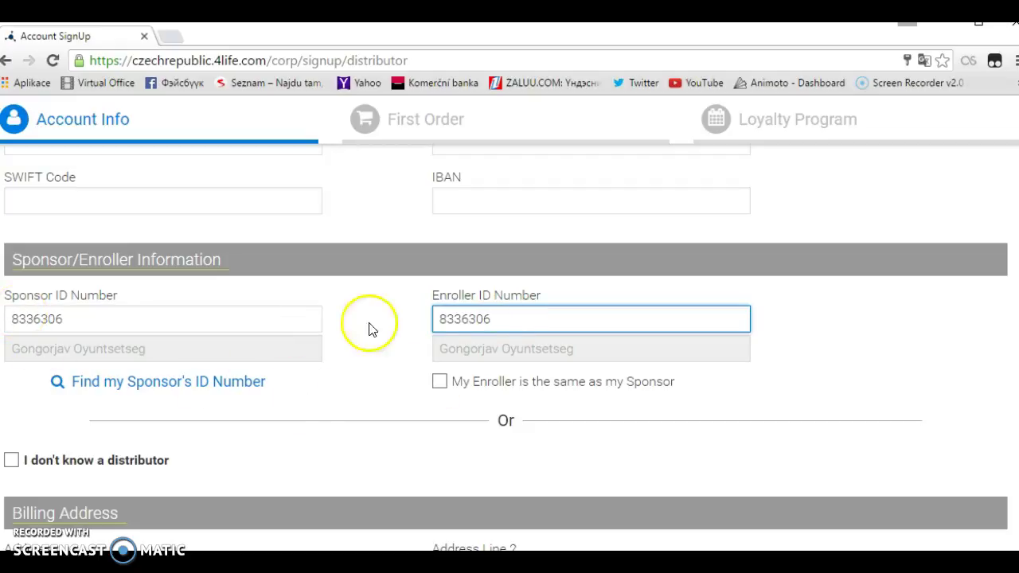
left_click(500, 319)
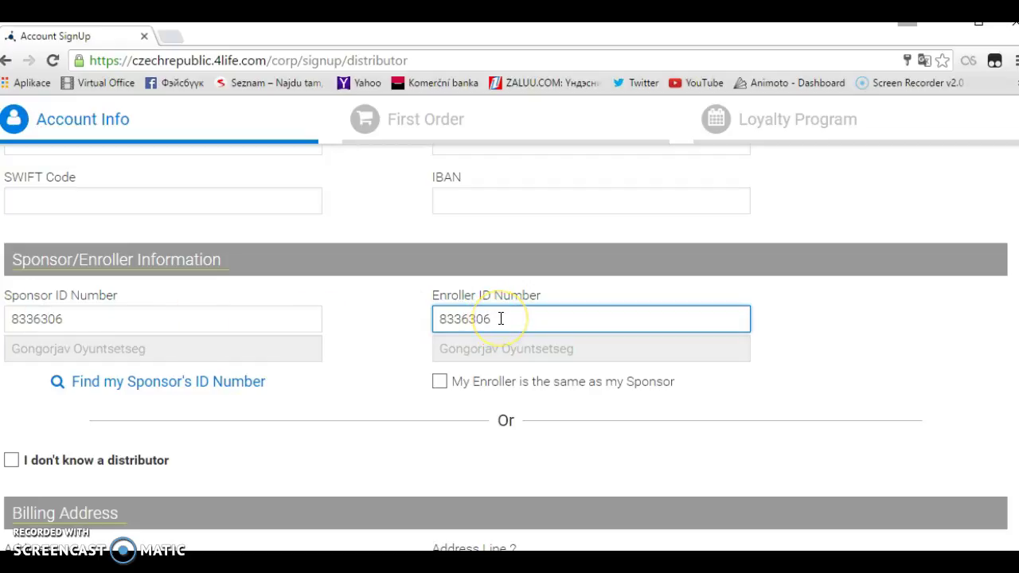
left_click(438, 317)
left_click(501, 312)
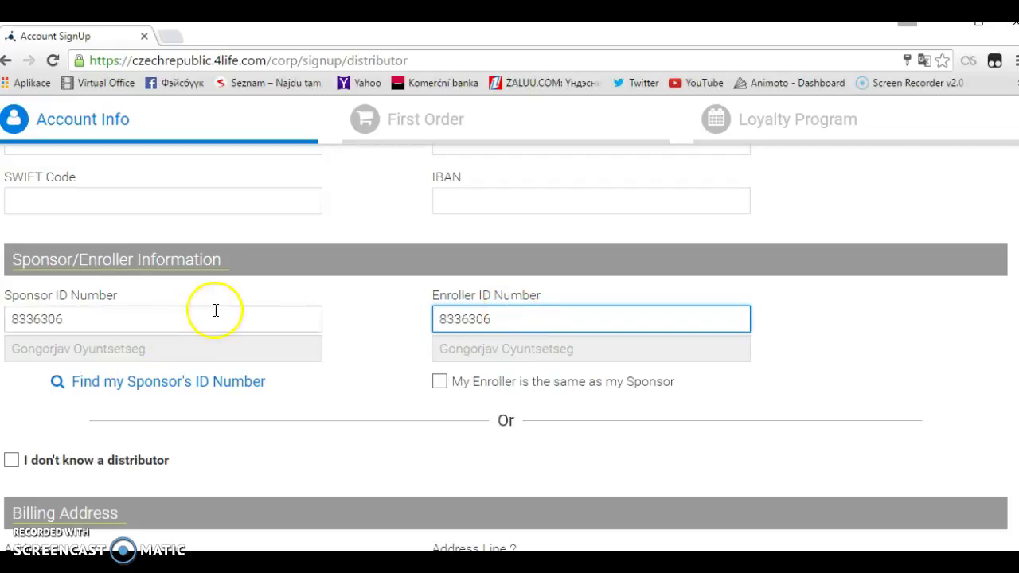
Step: Replace the Sponsor ID Number value with a different distributor's ID and look up the new name
left_click_drag(82, 314, 11, 318)
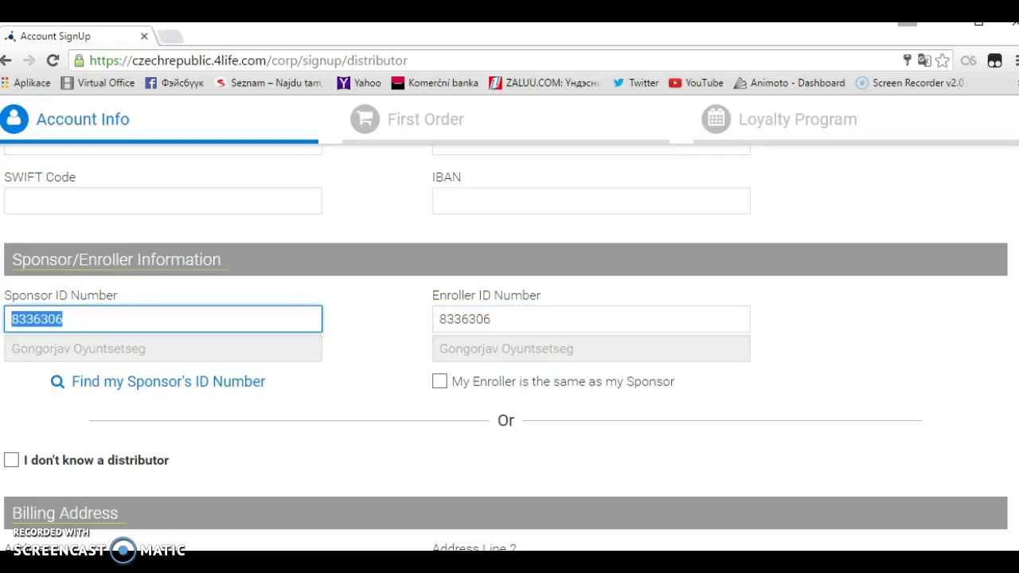
key("BackSpace")
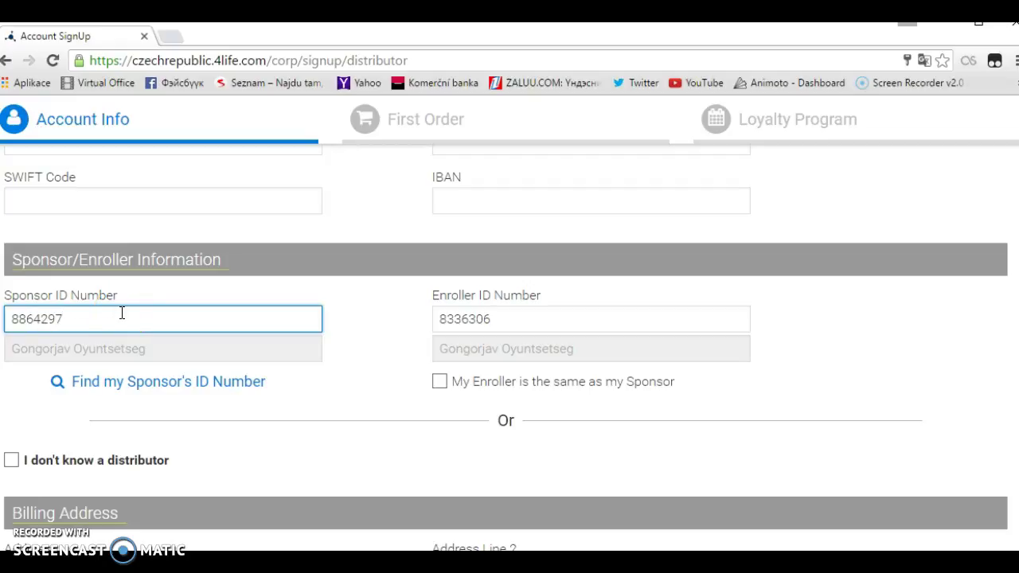
left_click(121, 316)
scroll(382, 370, "up", 1)
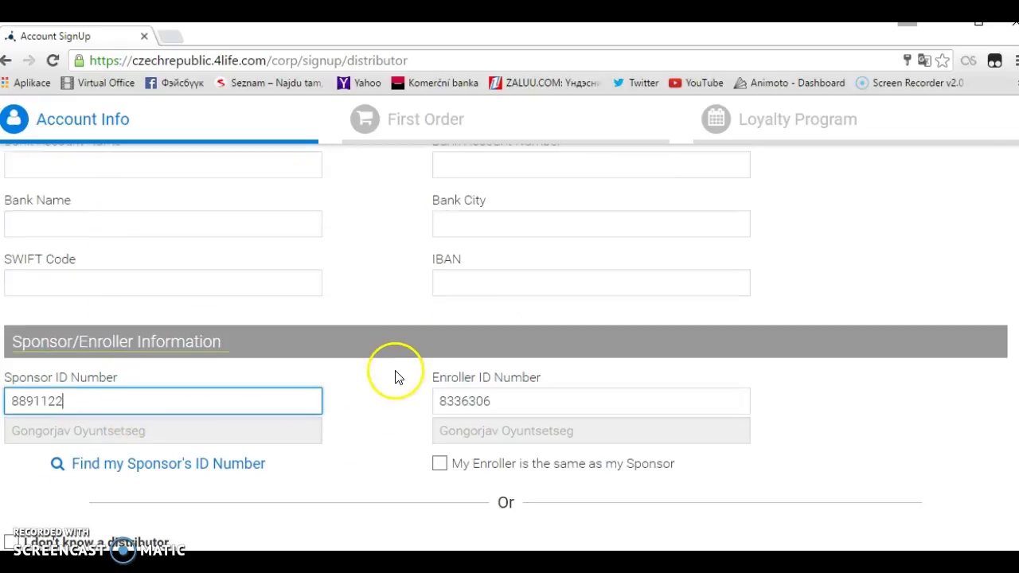
scroll(392, 378, "down", 1)
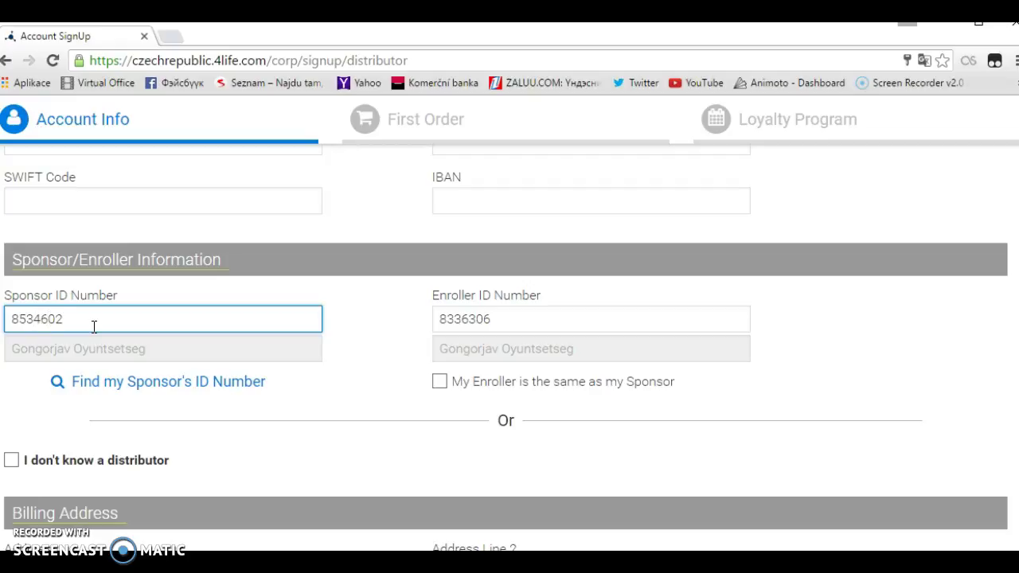
double_click(141, 318)
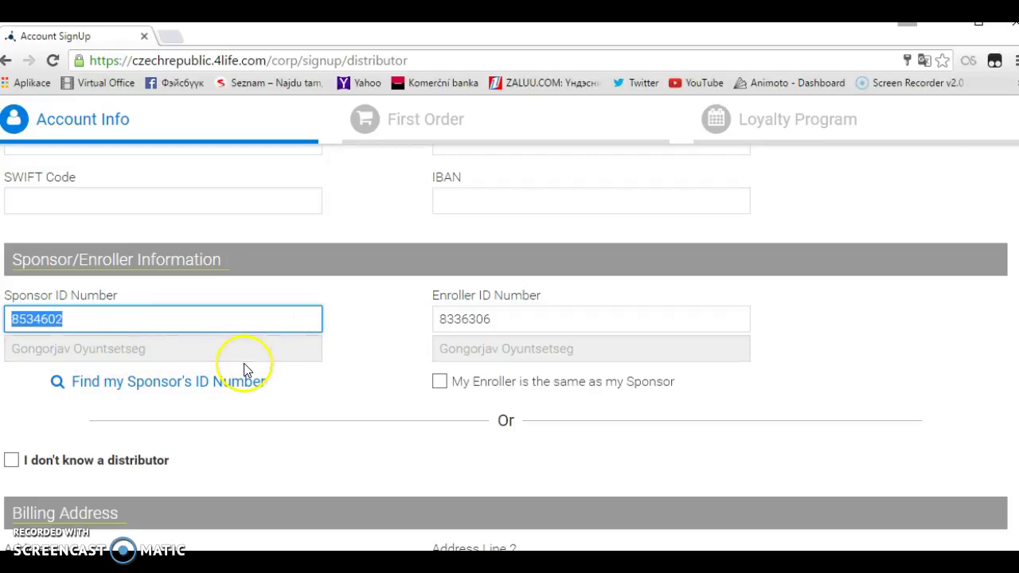
left_click(386, 317)
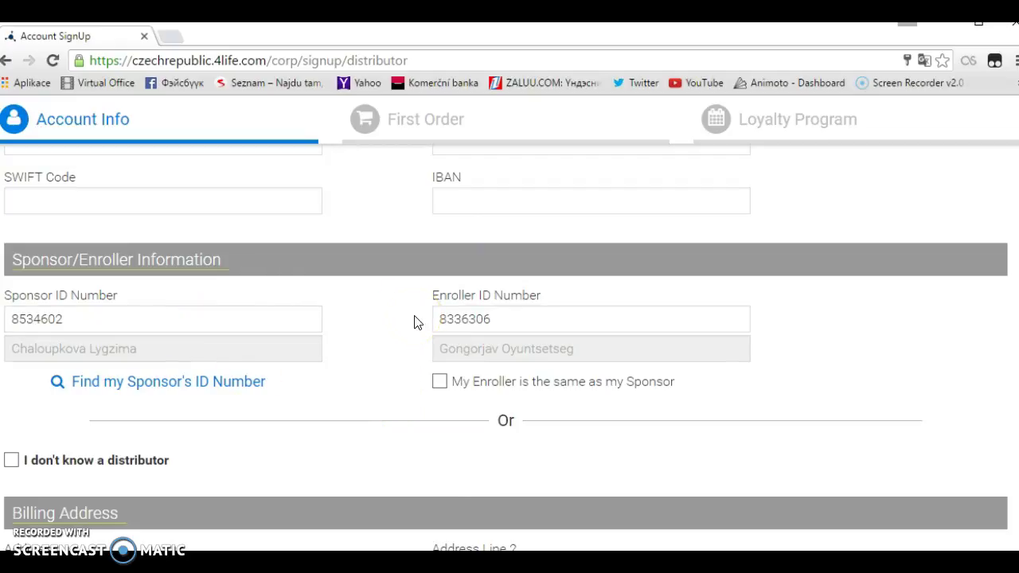
Step: Tick 'I don't know a distributor', then move down to the billing and shipping address fields
scroll(414, 322, "down", 1)
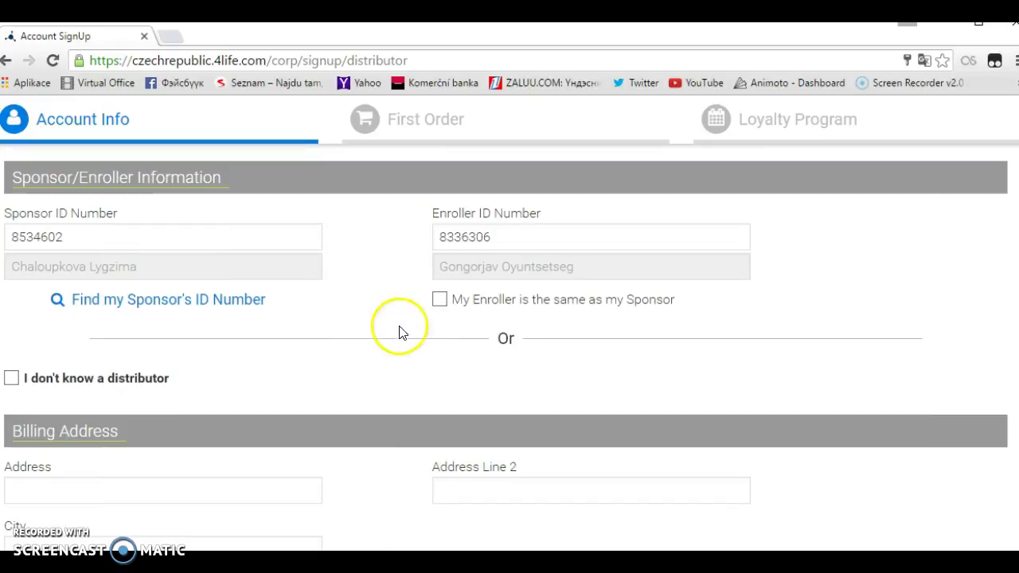
scroll(383, 341, "down", 1)
scroll(383, 344, "down", 1)
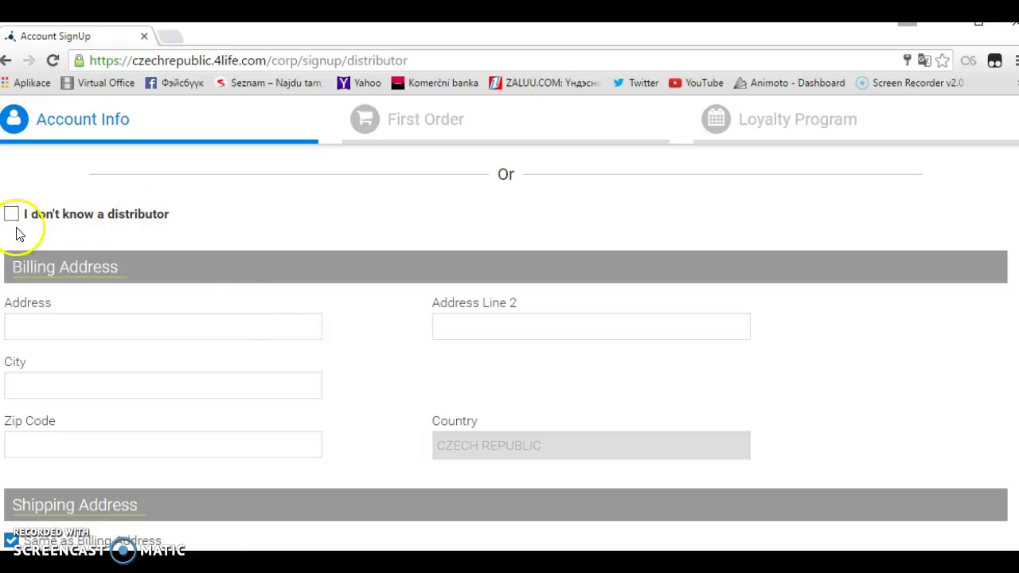
scroll(262, 310, "up", 1)
left_click(11, 296)
scroll(161, 398, "down", 2)
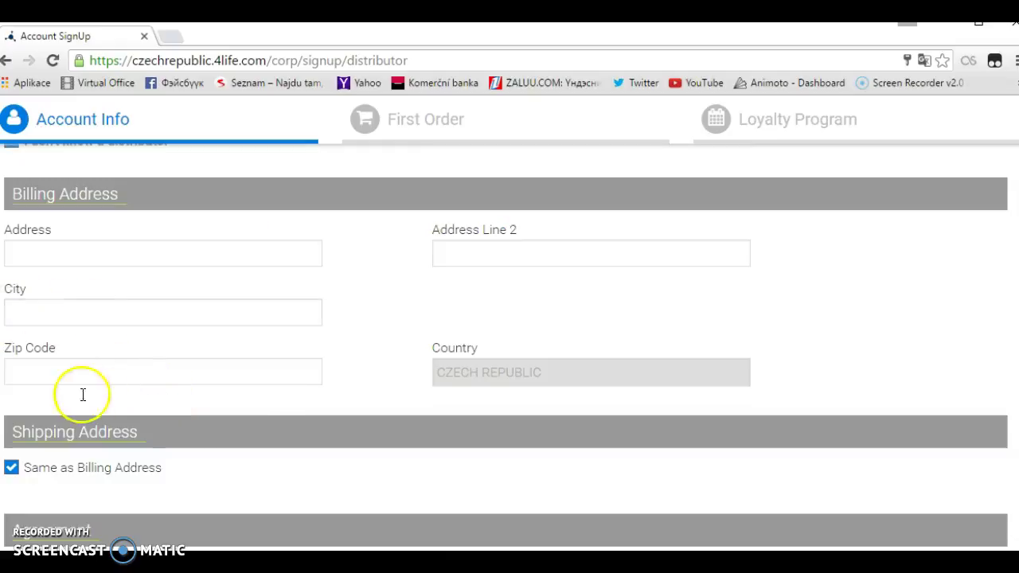
scroll(323, 427, "down", 2)
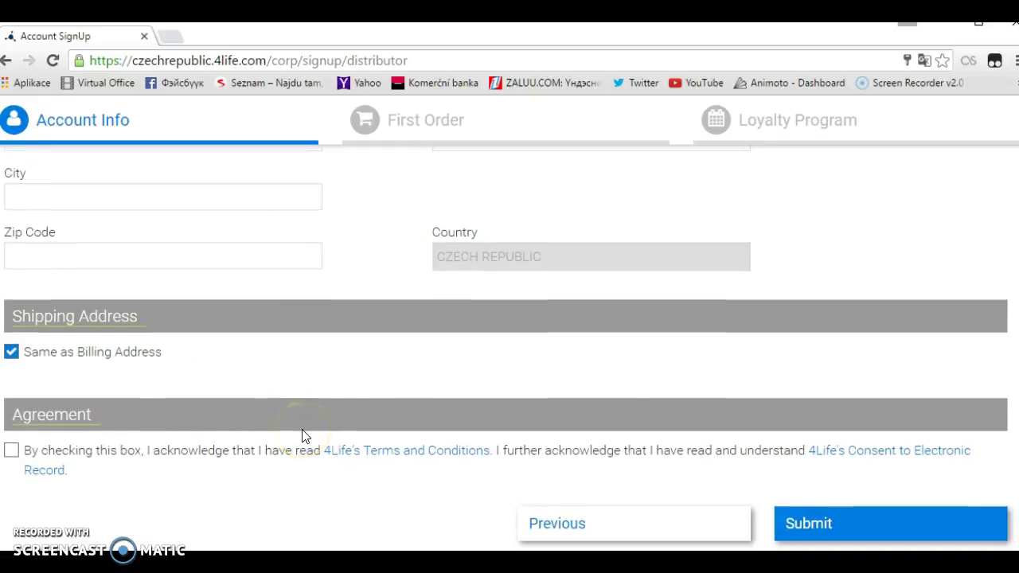
Step: Uncheck 'Same as Billing Address' to show separate shipping address fields
left_click(11, 355)
scroll(309, 369, "up", 1)
scroll(309, 374, "up", 2)
scroll(309, 374, "down", 4)
scroll(311, 376, "up", 5)
scroll(310, 374, "up", 1)
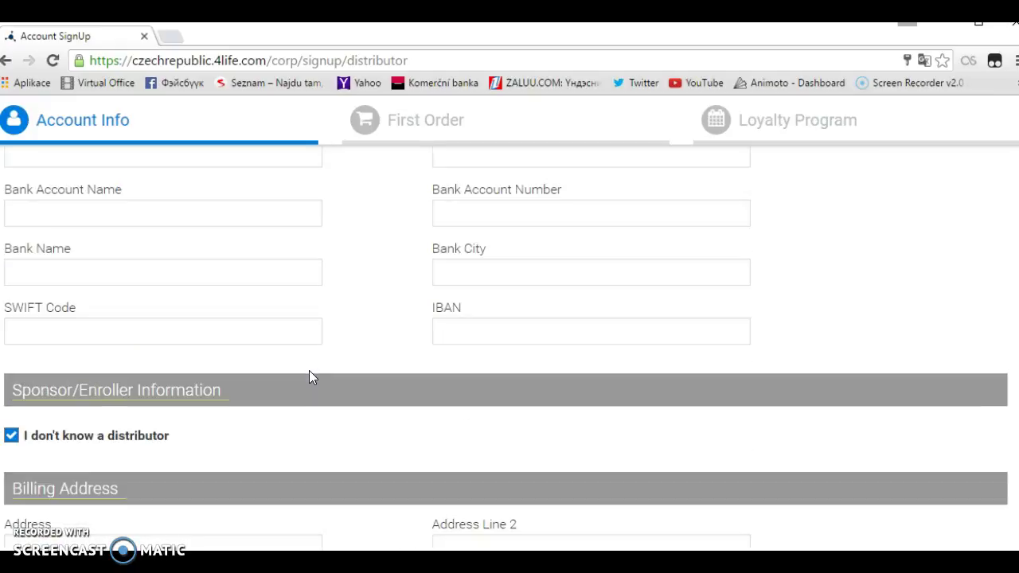
scroll(310, 374, "down", 5)
scroll(310, 371, "up", 2)
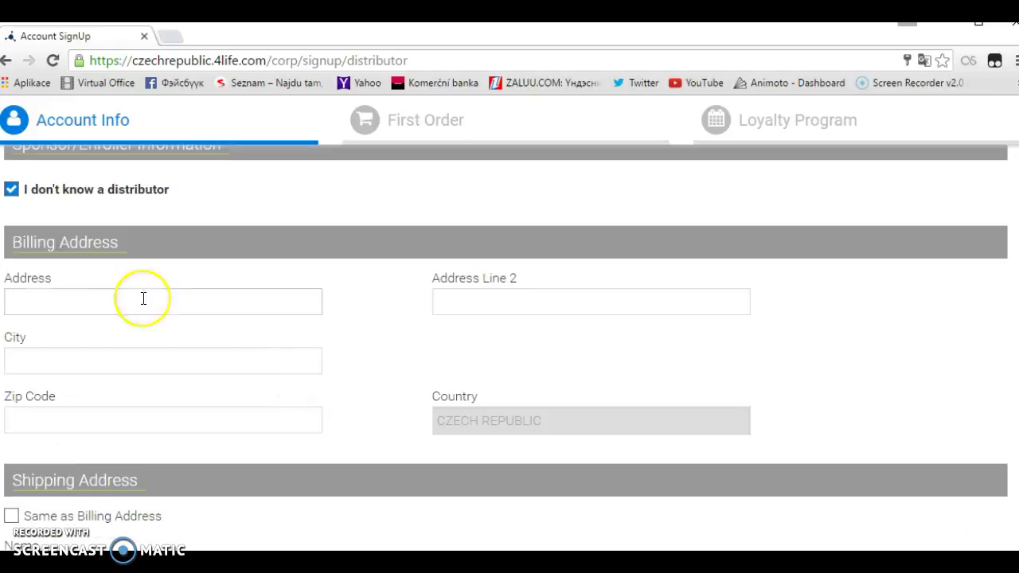
Step: Untick 'I don't know a distributor' and accept the Terms and Electronic Record consent agreement
left_click(9, 190)
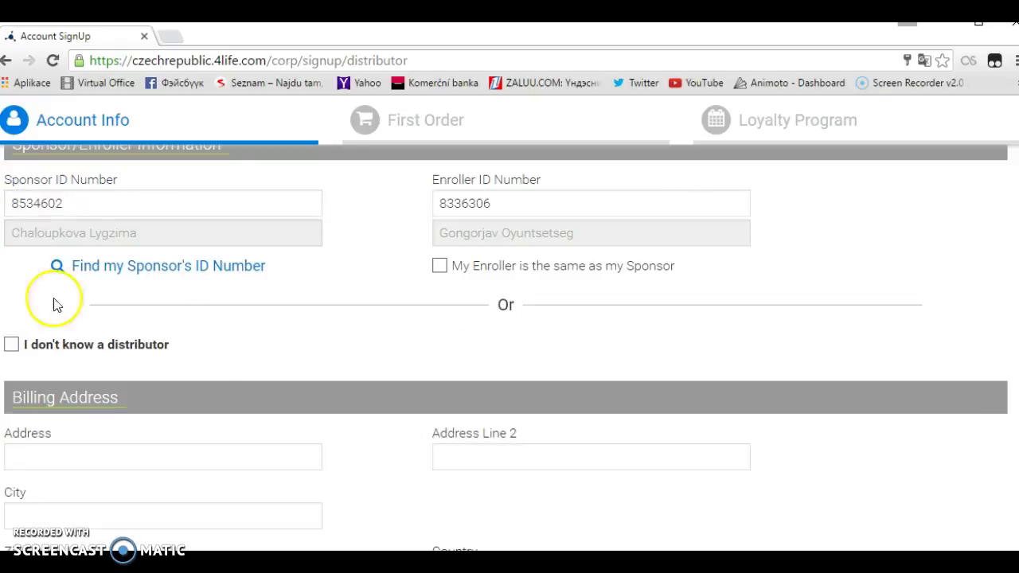
scroll(252, 387, "down", 2)
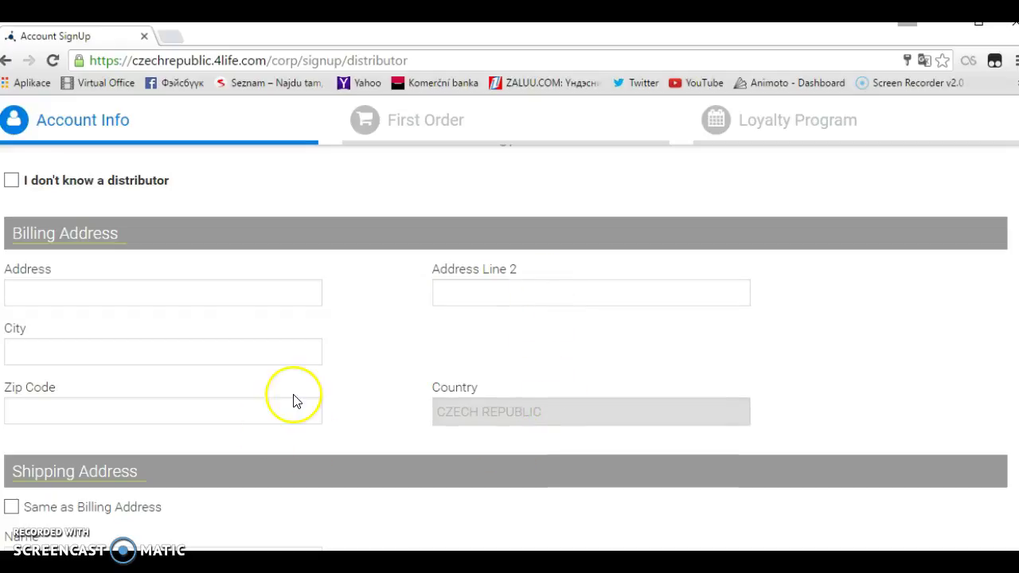
scroll(292, 400, "down", 2)
scroll(292, 401, "down", 4)
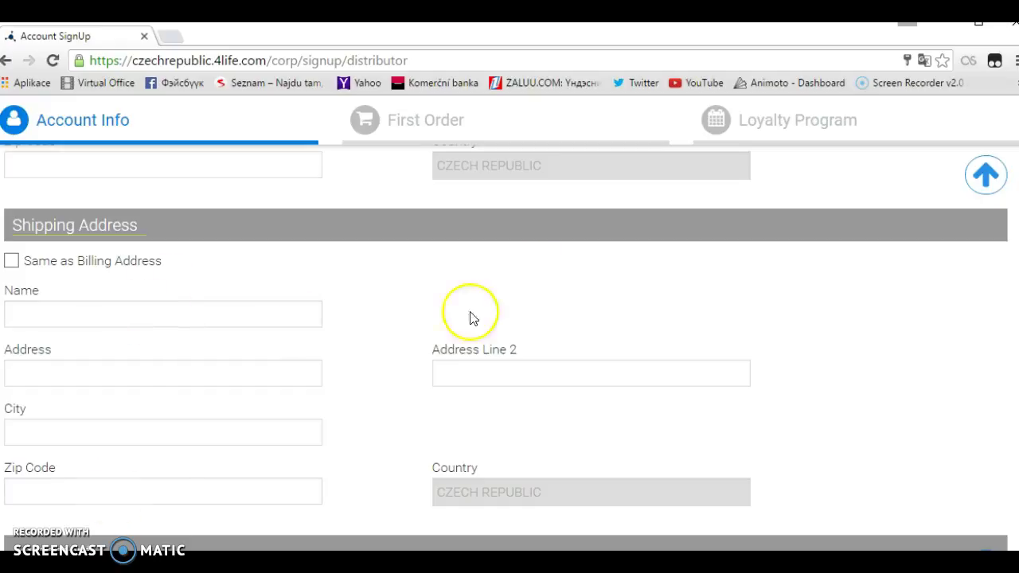
scroll(237, 486, "down", 2)
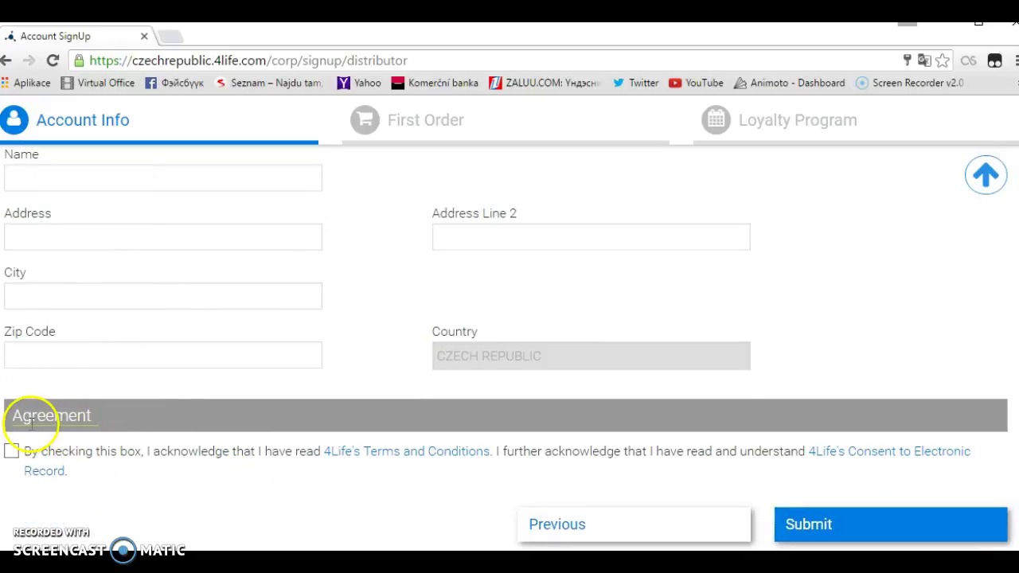
left_click(11, 451)
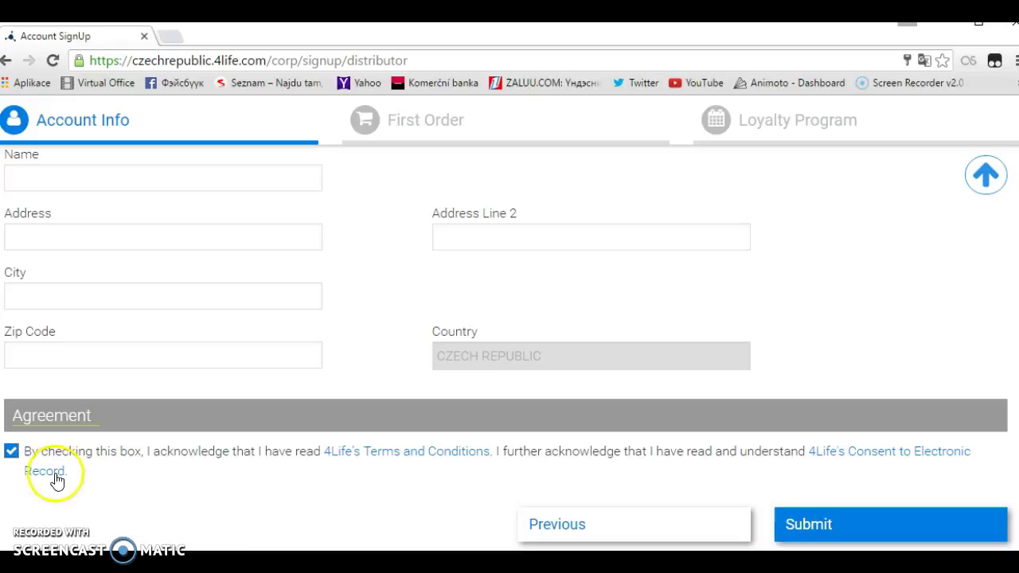
Step: Submit the Account Info form with the Submit button at the bottom of the page
left_click(814, 526)
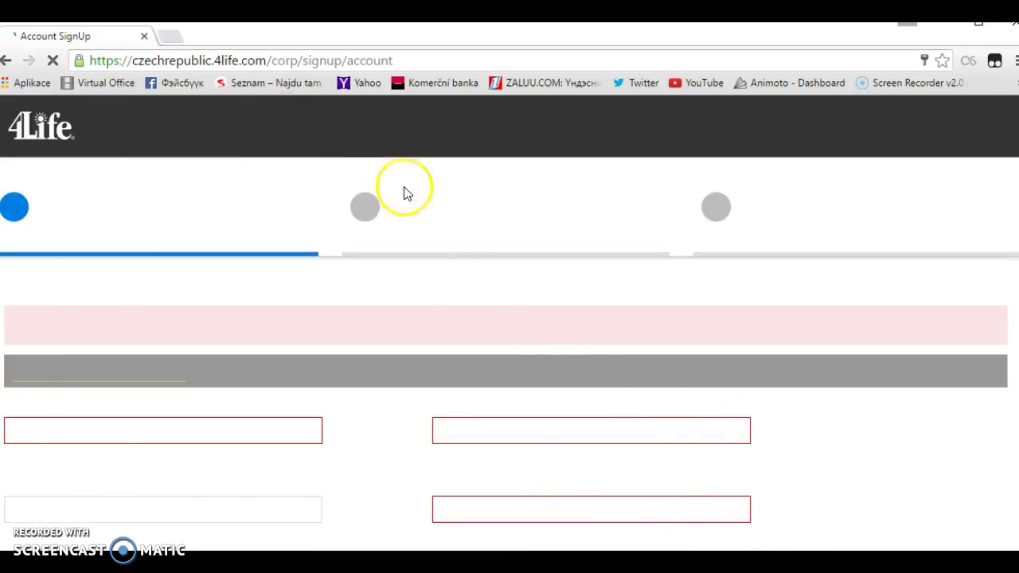
scroll(820, 440, "down", 1)
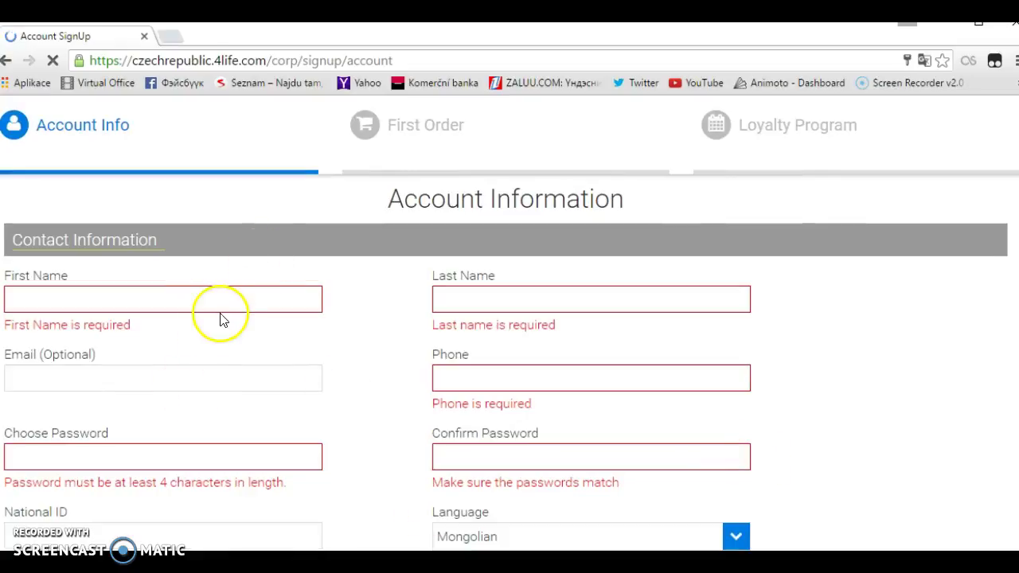
scroll(631, 347, "down", 1)
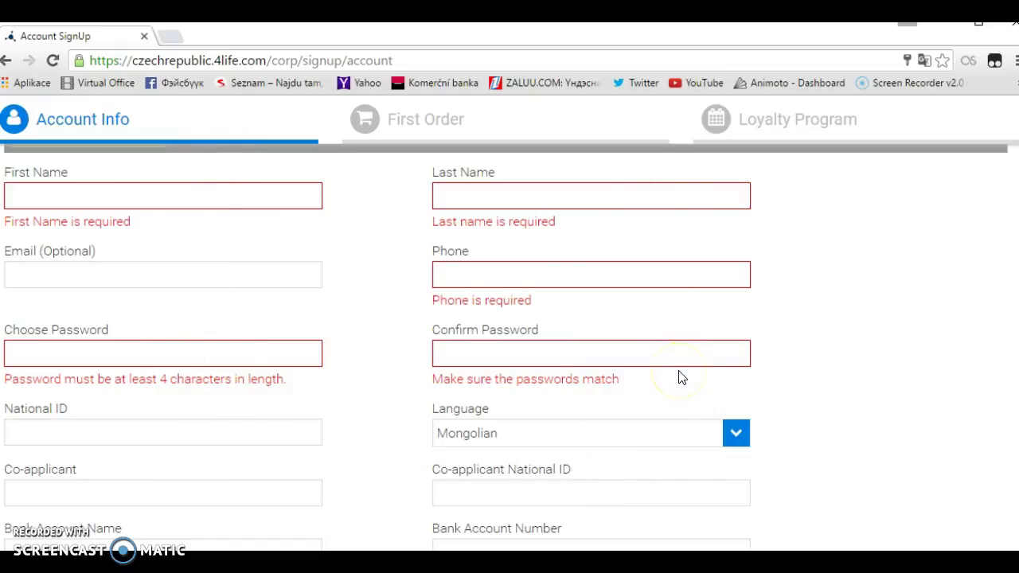
scroll(680, 376, "down", 4)
scroll(681, 375, "down", 8)
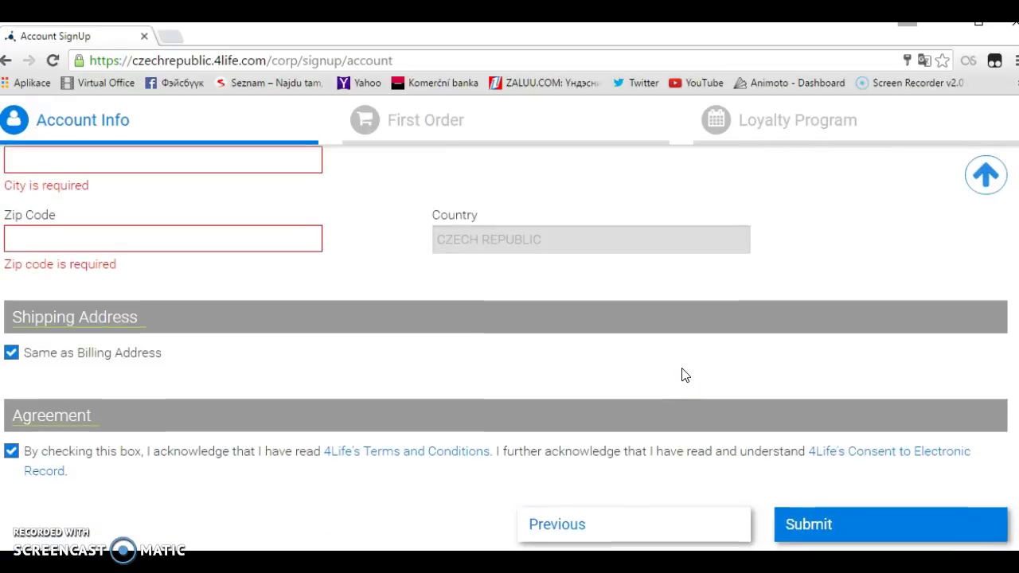
left_click(689, 380)
left_click(866, 532)
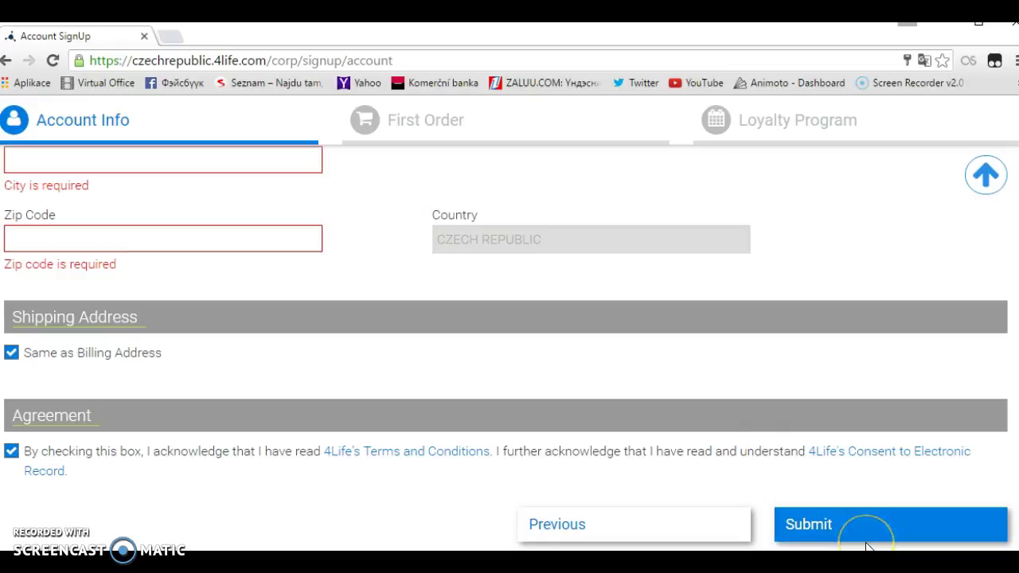
left_click(636, 531)
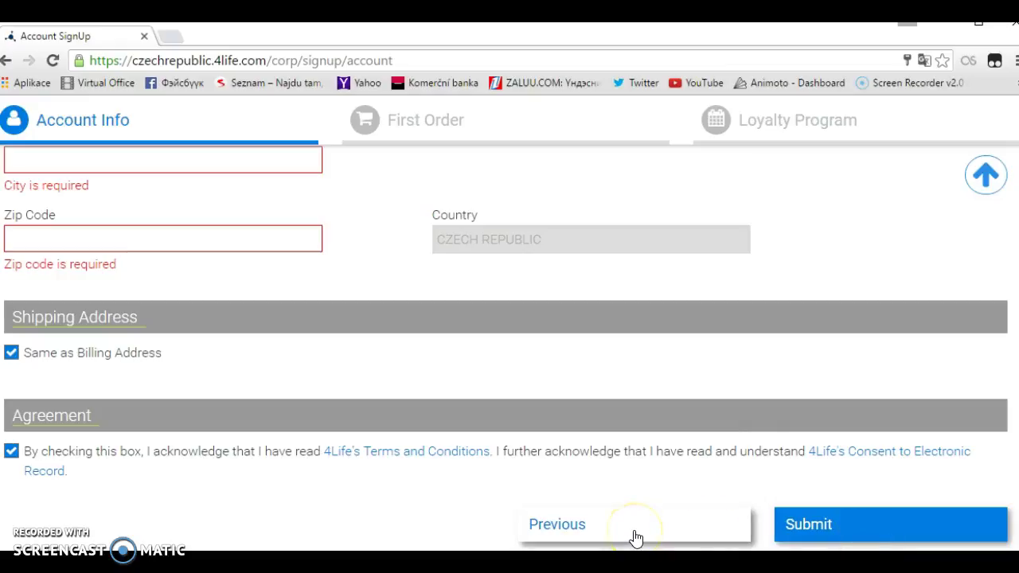
scroll(454, 536, "up", 3)
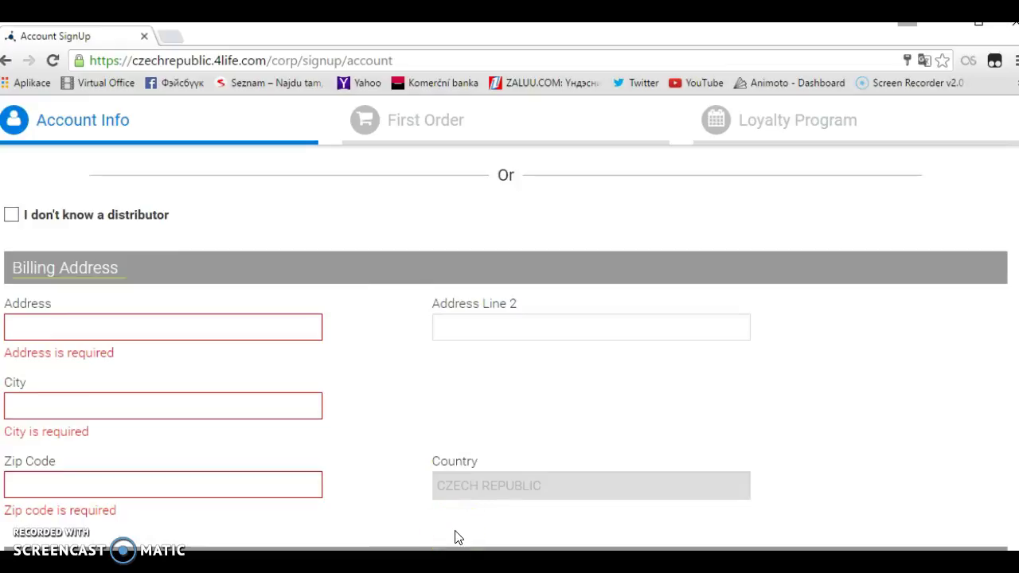
scroll(432, 505, "up", 10)
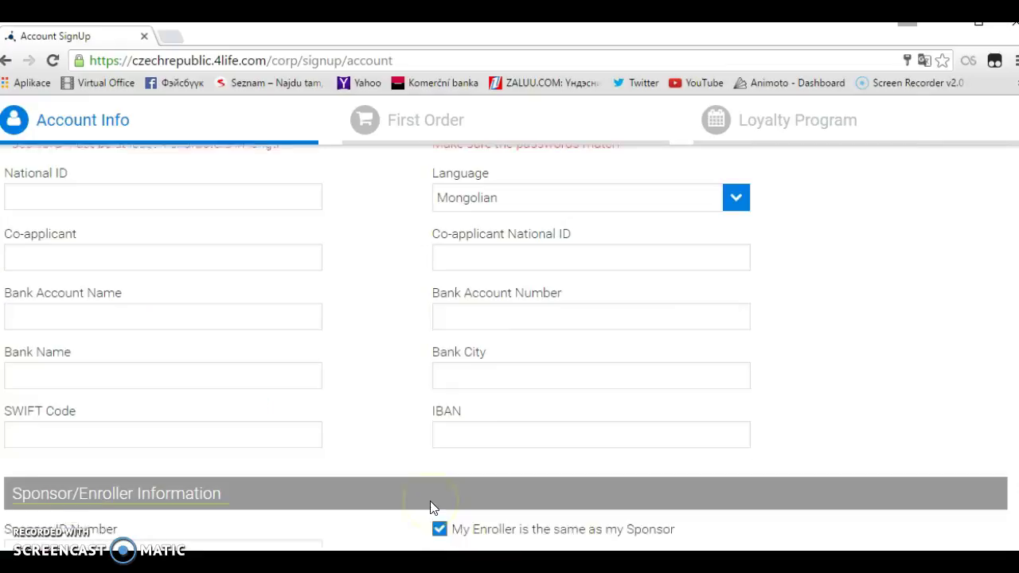
scroll(432, 504, "down", 2)
left_click(382, 441)
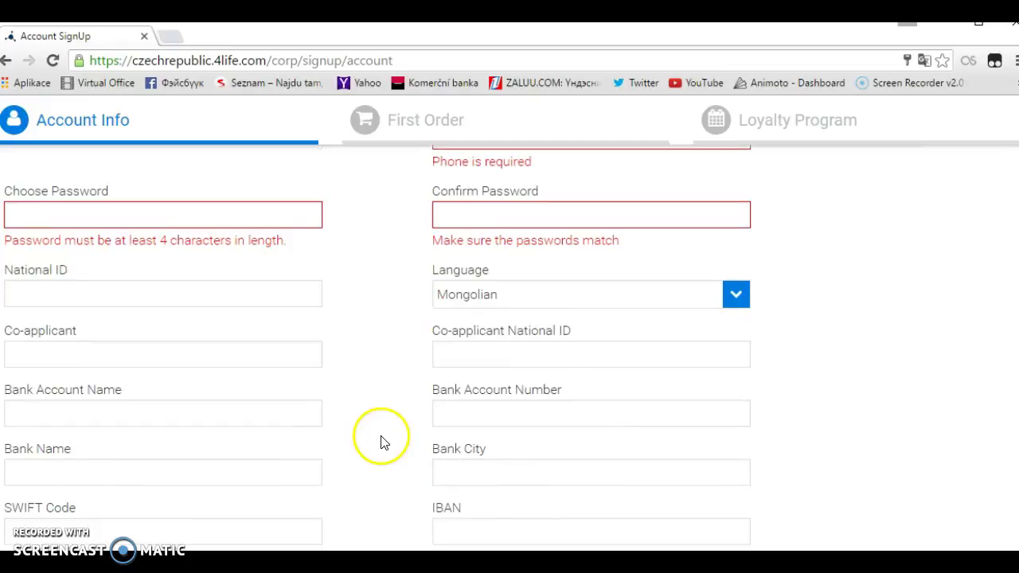
scroll(286, 404, "up", 2)
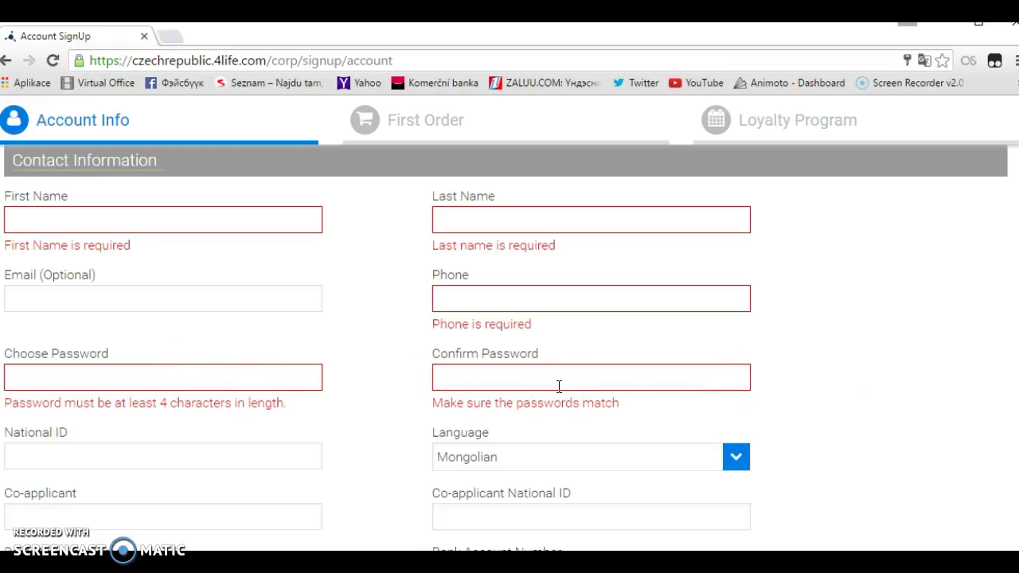
scroll(295, 443, "down", 9)
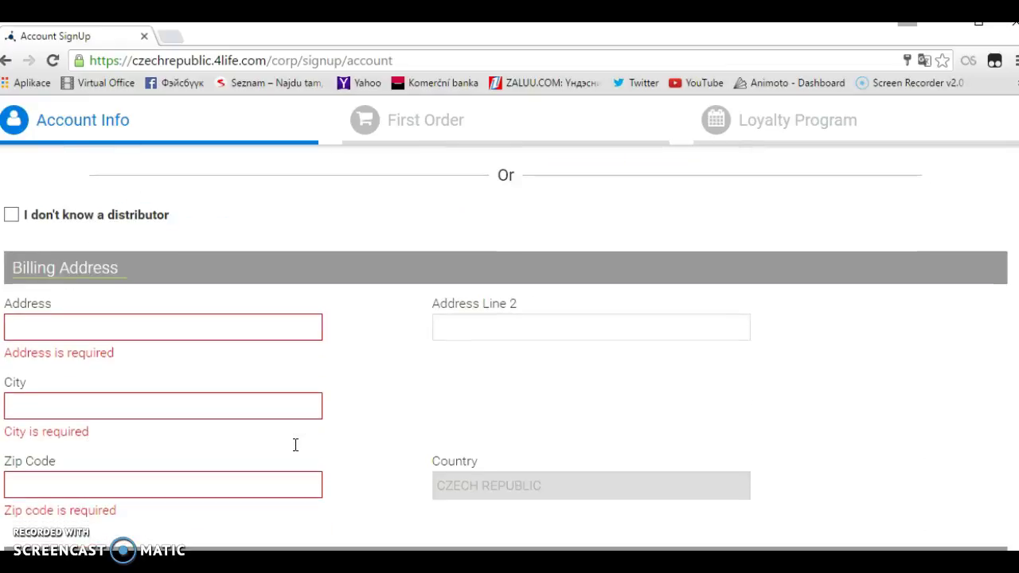
scroll(295, 446, "down", 1)
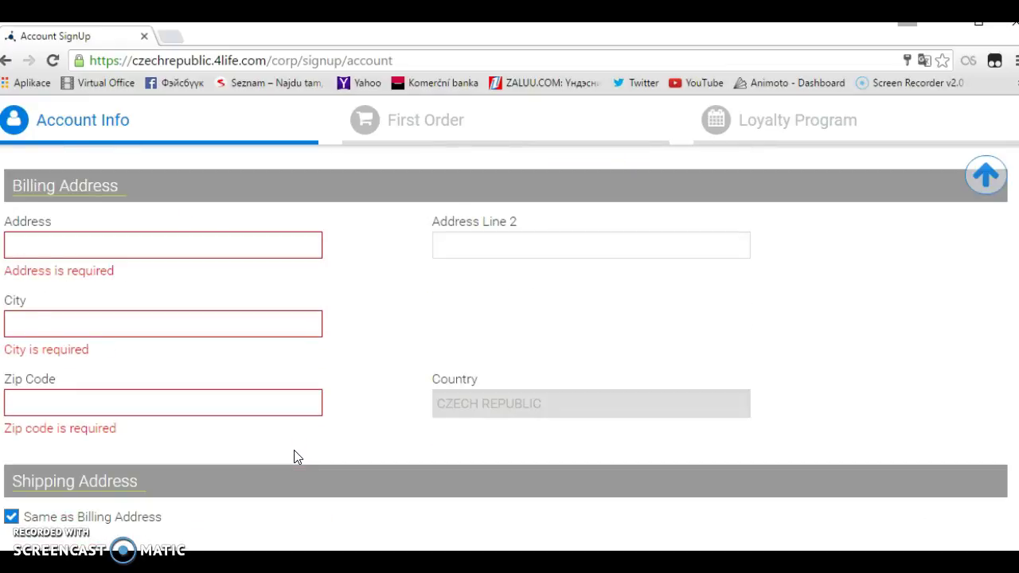
scroll(296, 457, "down", 1)
scroll(296, 459, "down", 1)
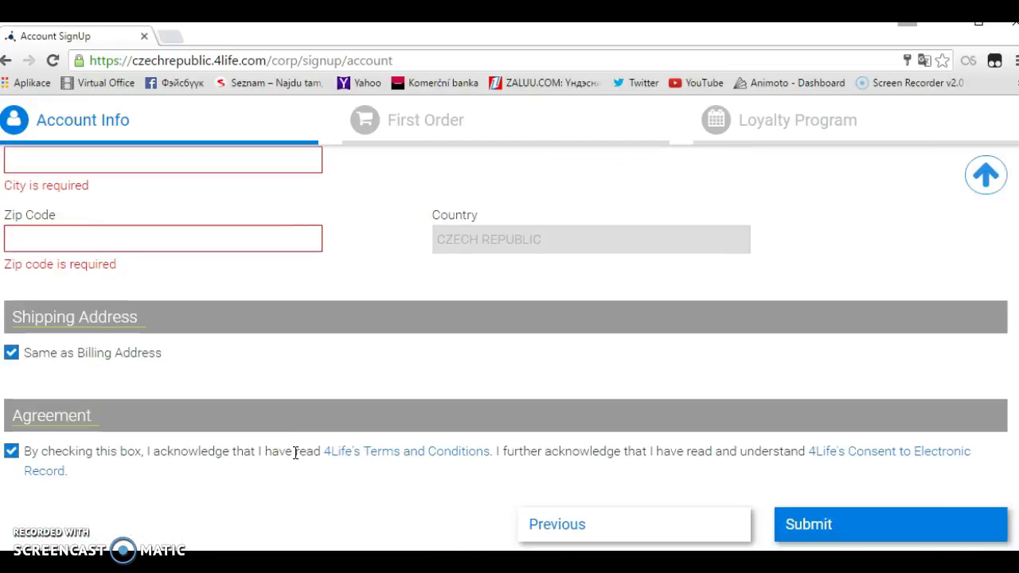
left_click(286, 500)
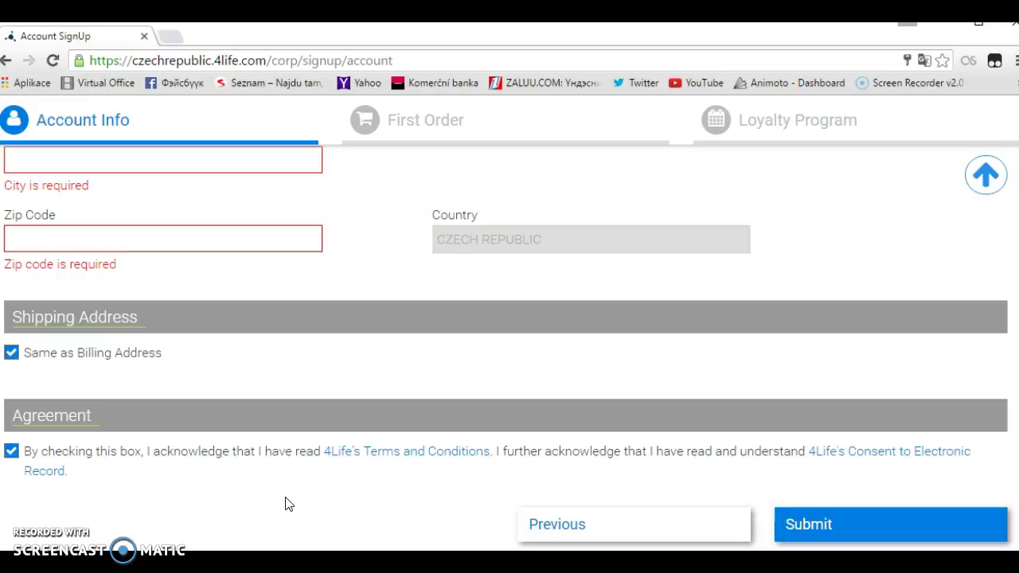
left_click(273, 508)
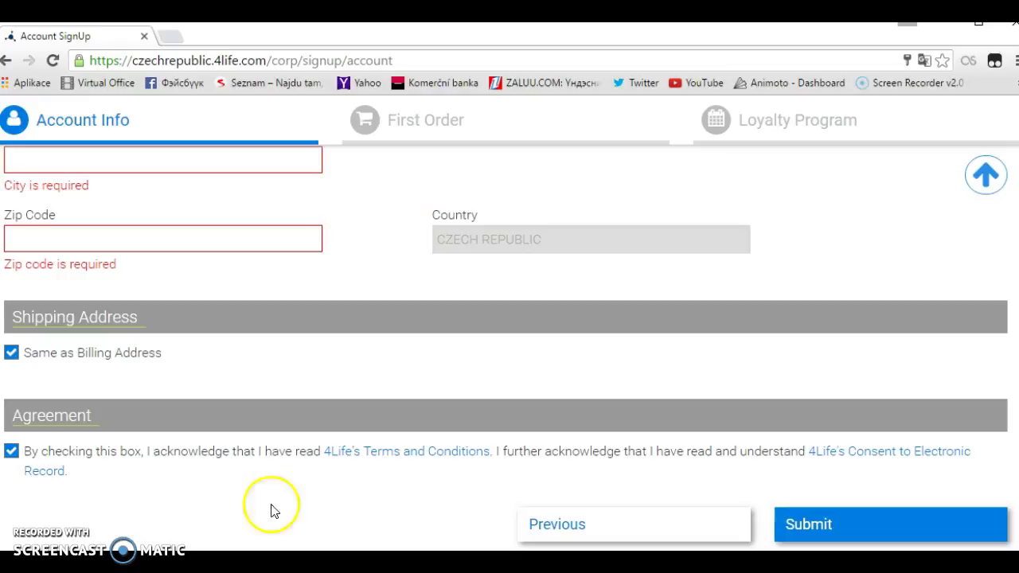